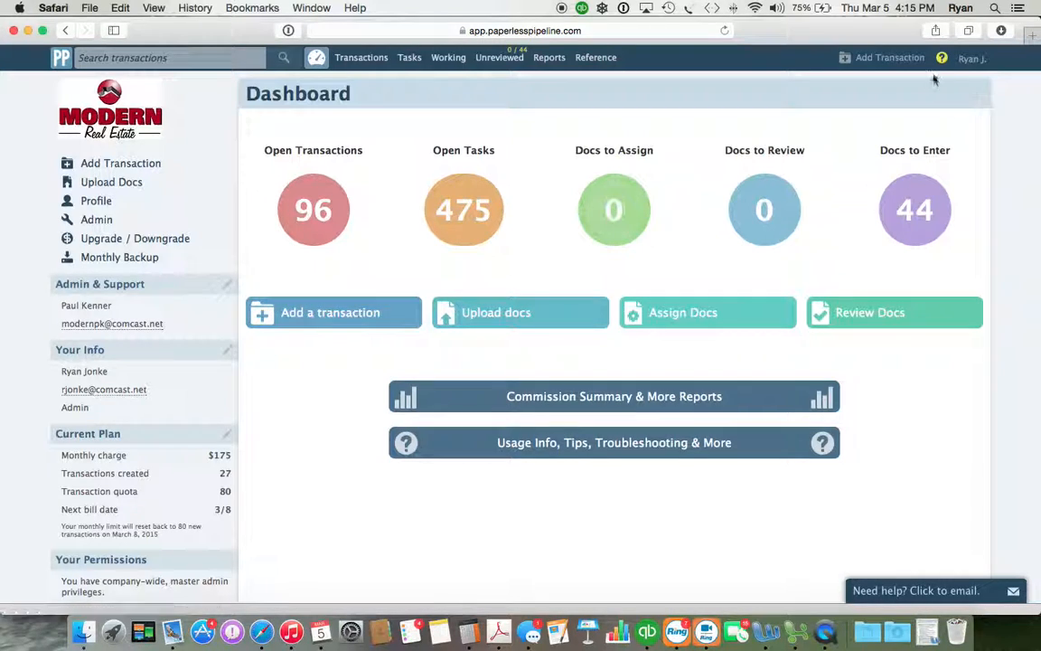
Step: Start a new transaction and set its location to Modern Real Estate (Main)
left_click(344, 319)
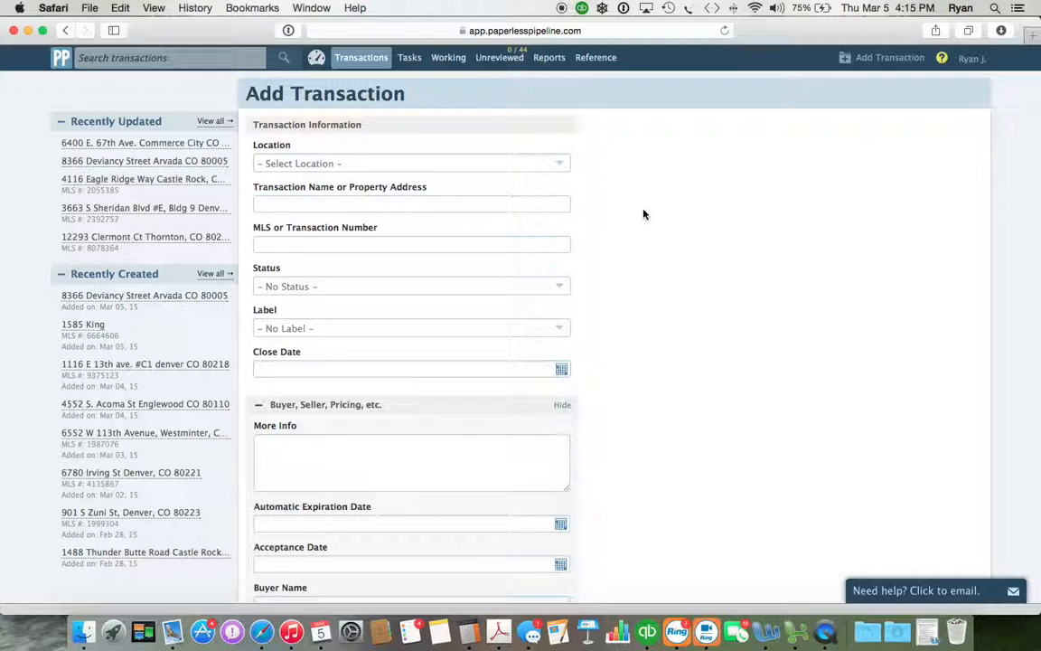
left_click(370, 163)
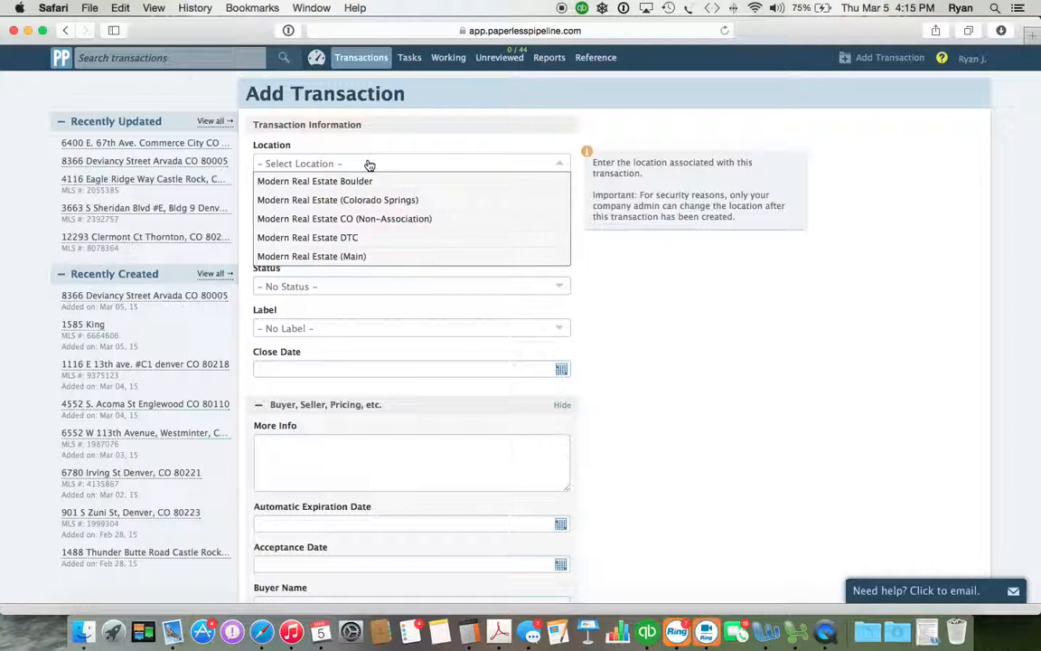
left_click(351, 256)
Step: Enter the full property address as the transaction name and leave the MLS number blank
left_click(331, 204)
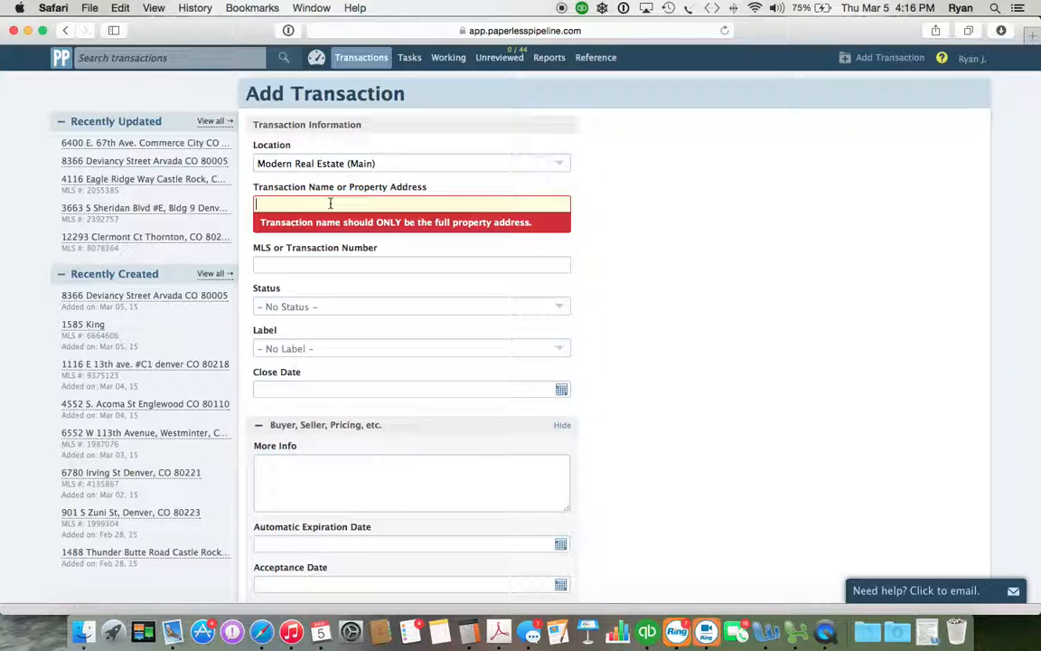
type("123 Main Street, Denver CO. 80122")
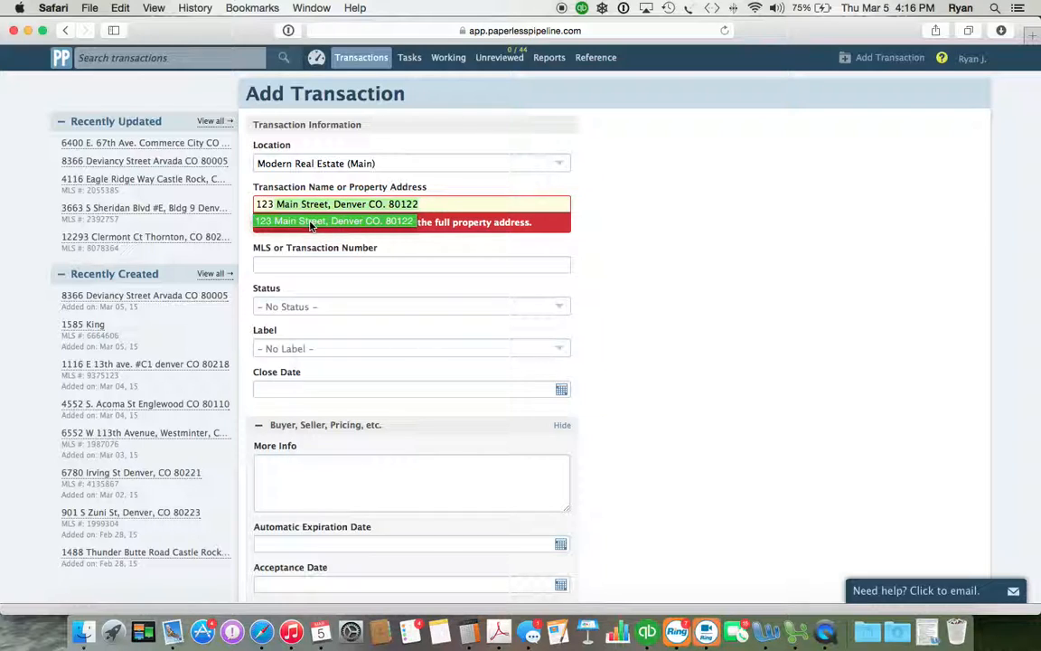
left_click(317, 221)
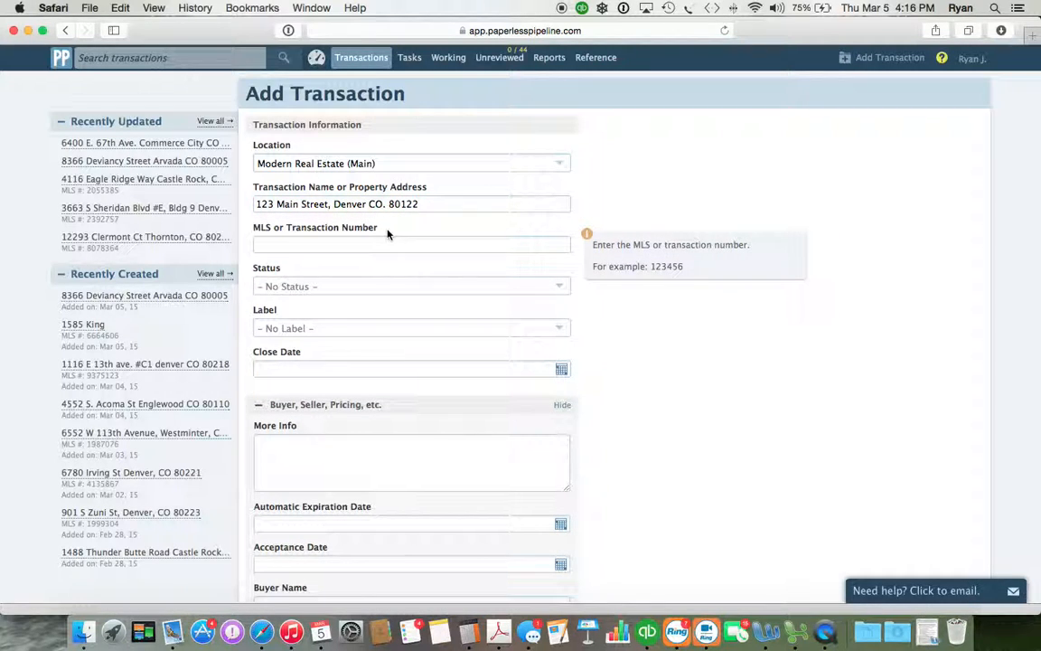
left_click(327, 245)
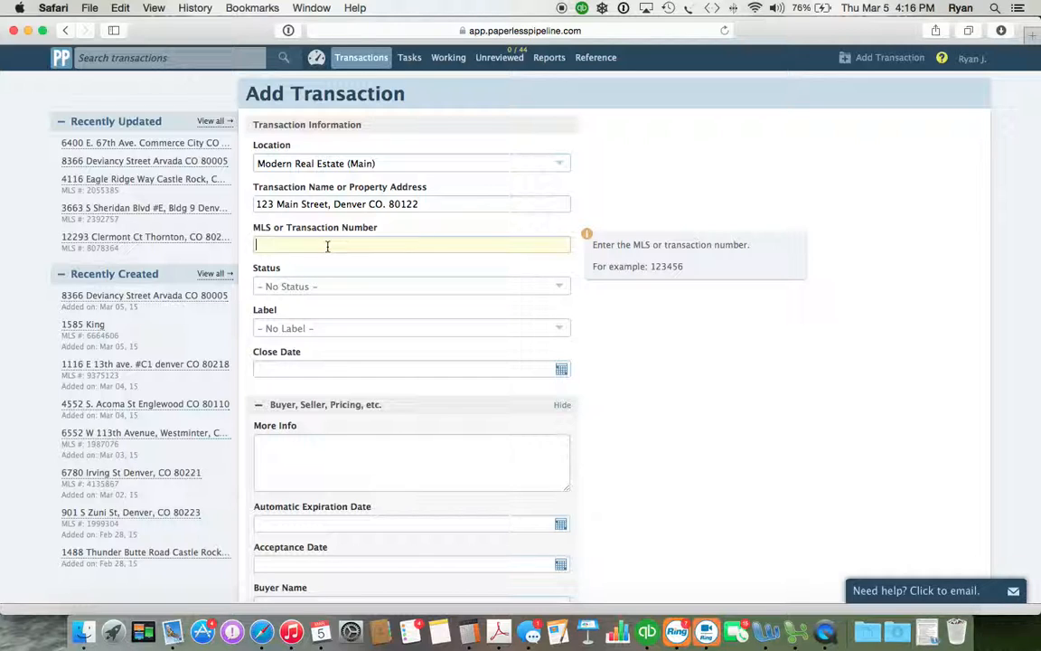
Step: Set the transaction's status to Listing and its label to Residential
left_click(315, 286)
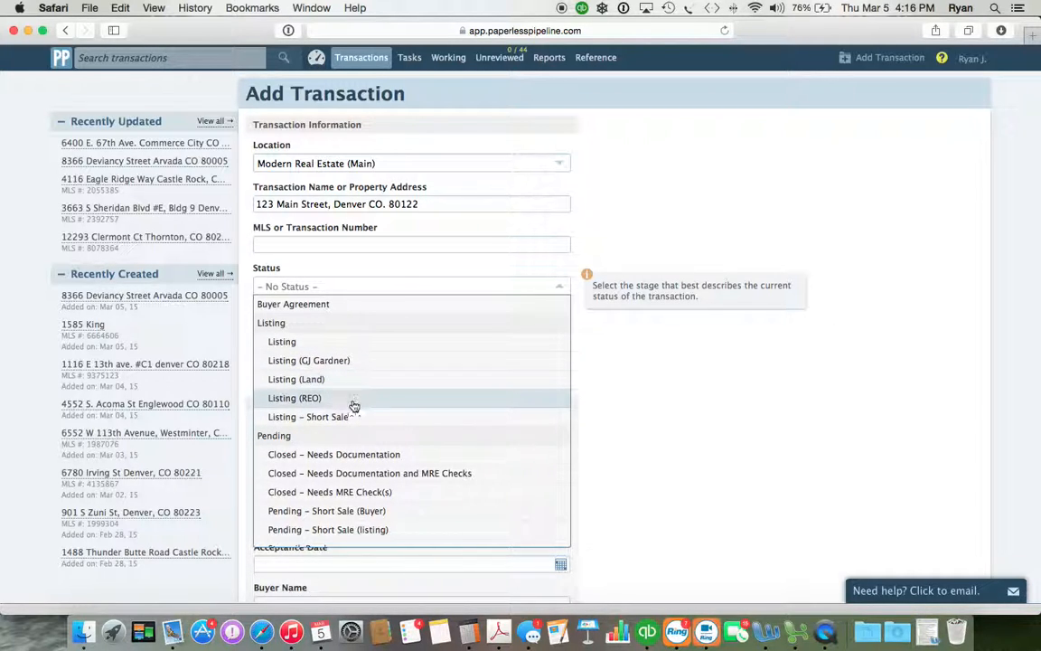
scroll(395, 421, "down", 8)
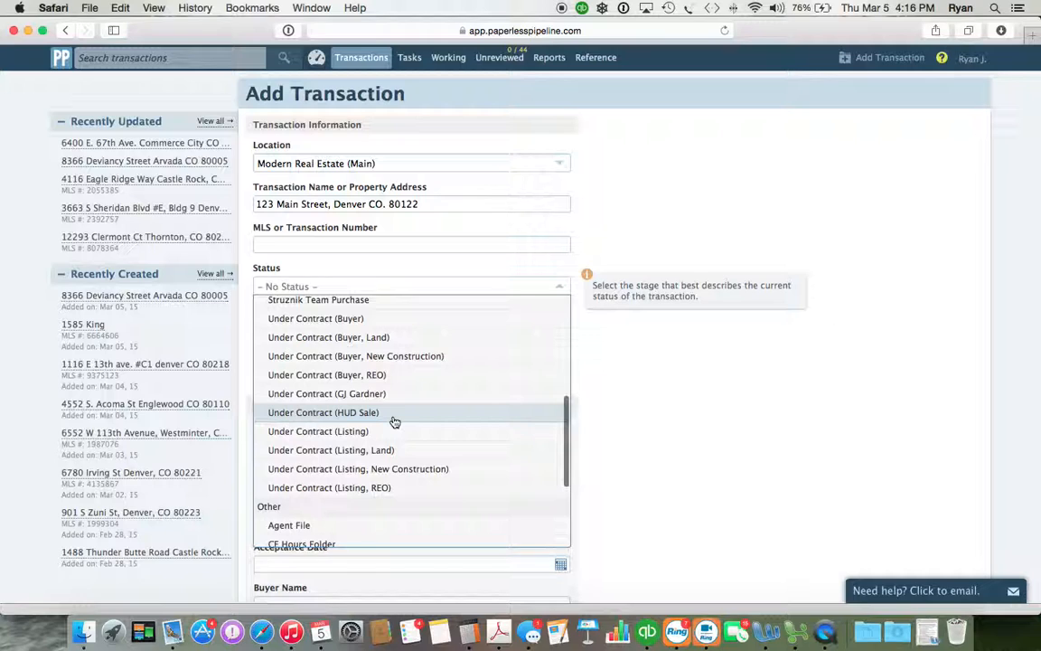
scroll(395, 421, "down", 5)
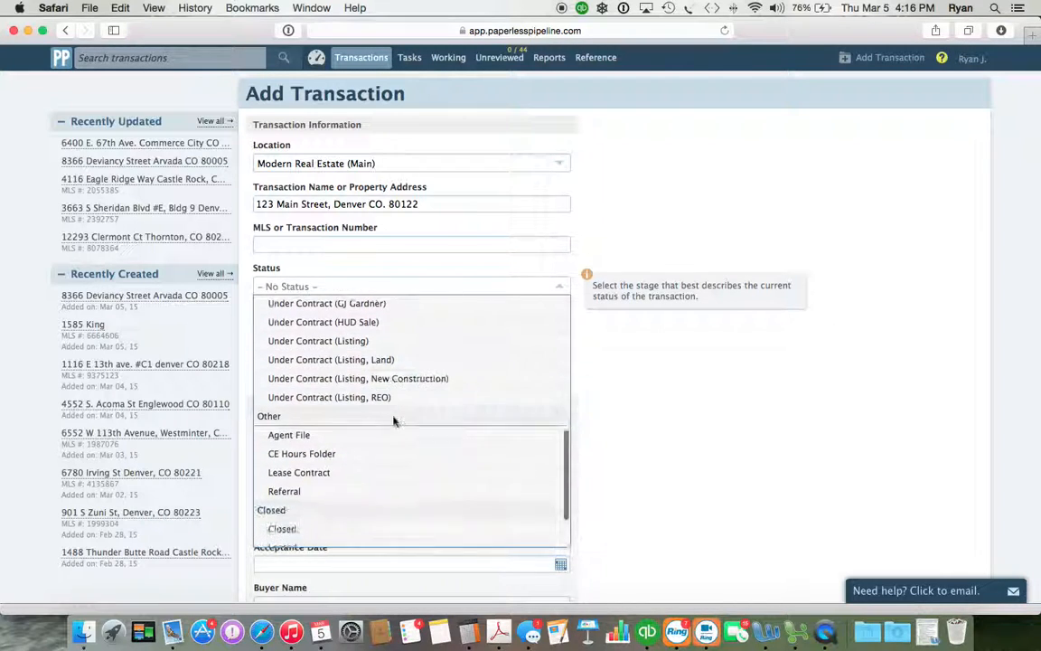
scroll(394, 421, "up", 5)
scroll(395, 423, "up", 2)
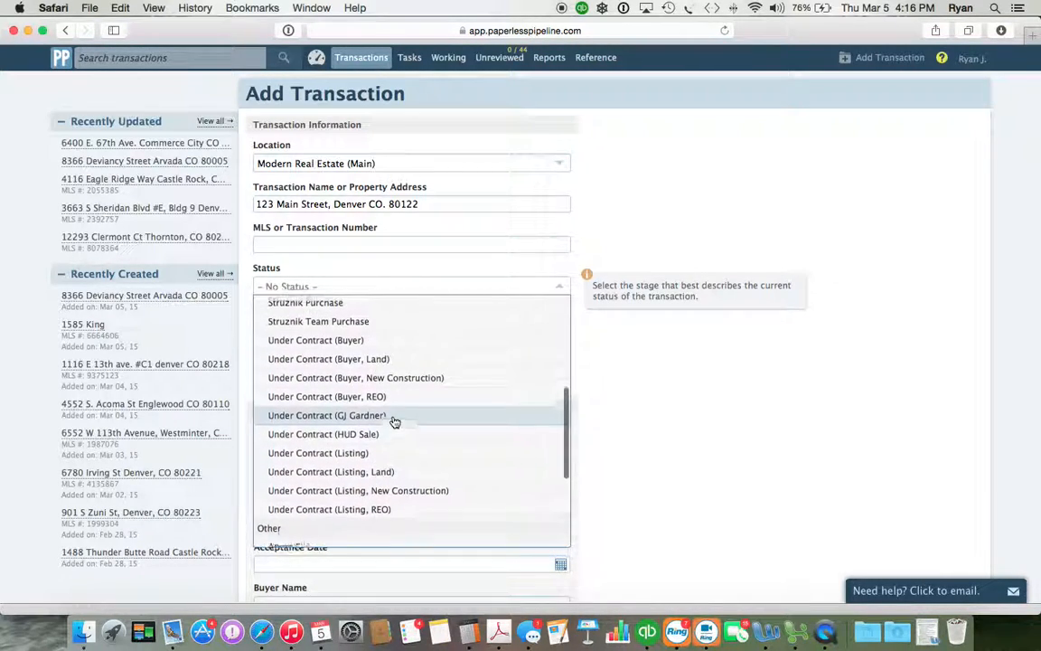
scroll(395, 421, "down", 3)
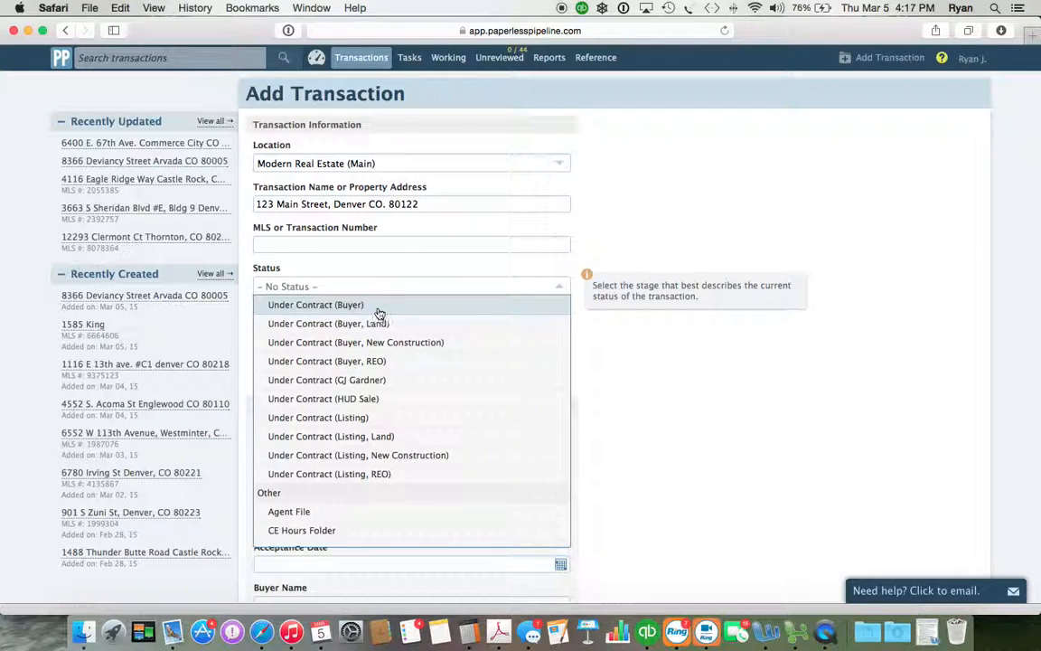
scroll(363, 358, "up", 5)
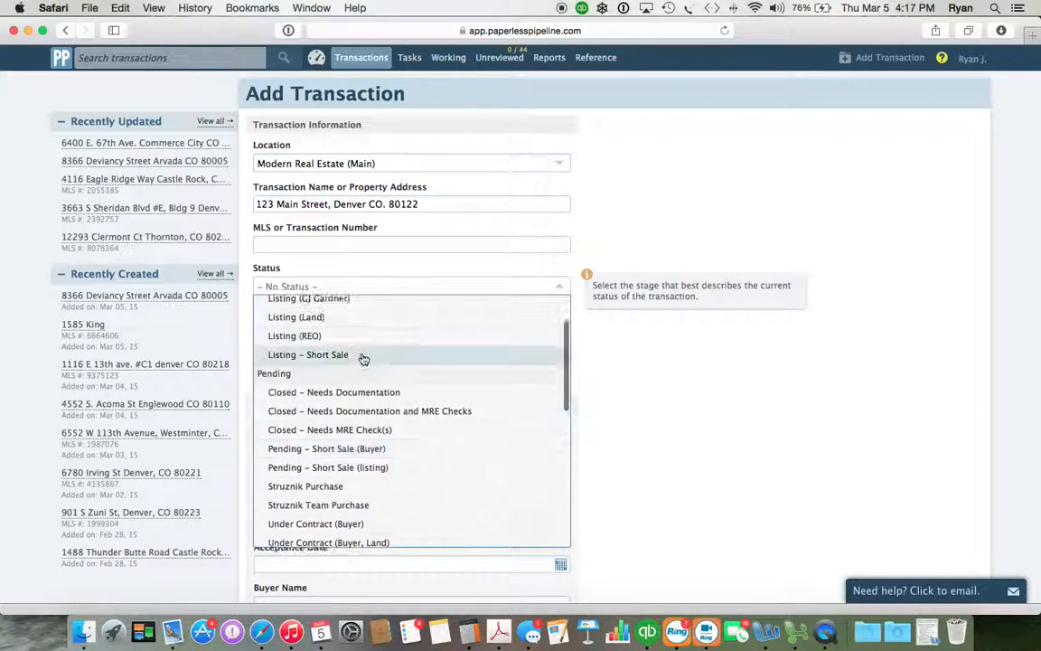
left_click(275, 340)
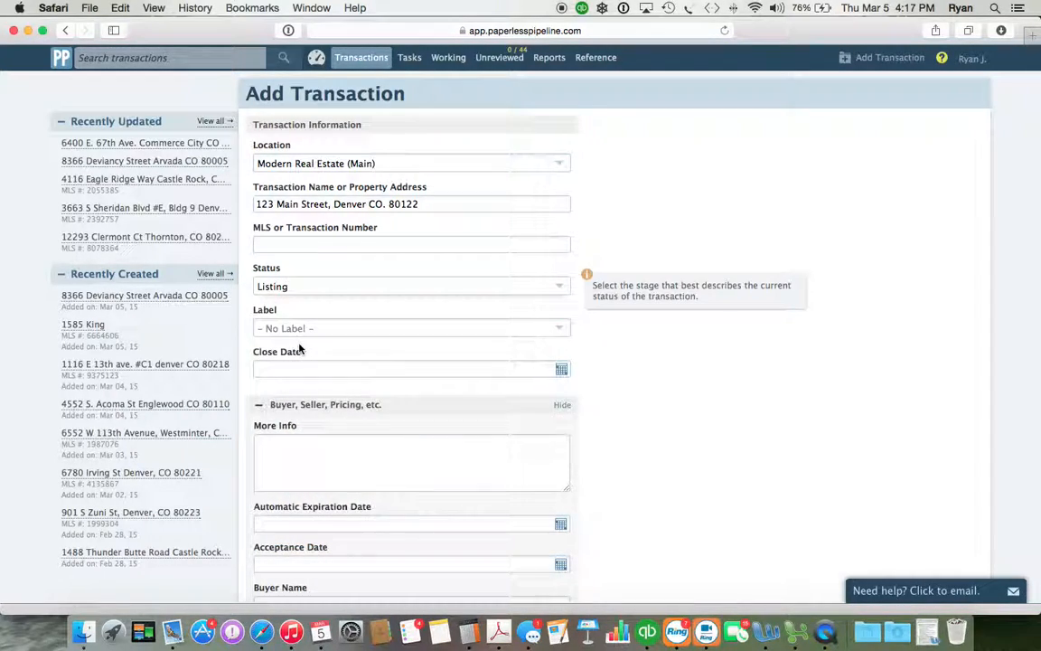
left_click(314, 327)
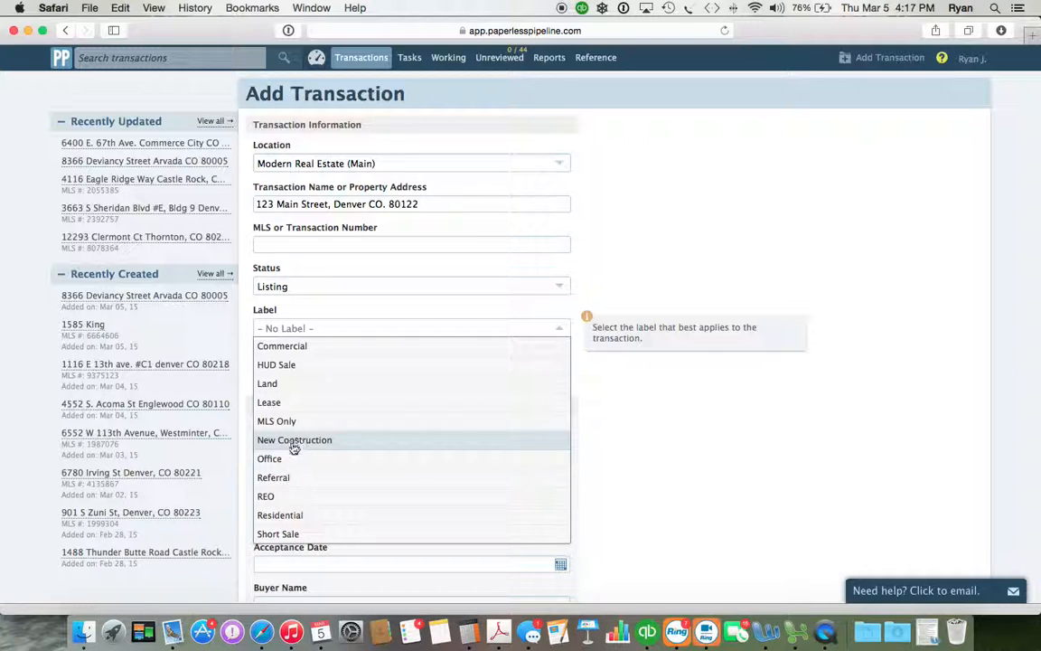
left_click(287, 519)
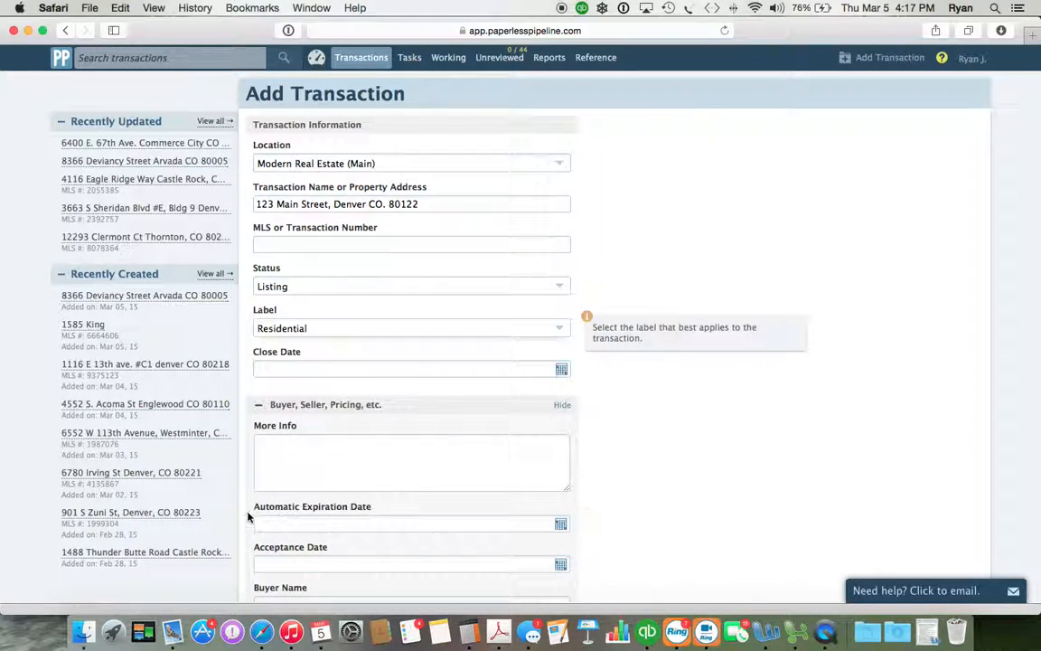
Step: Review the Close Date, More Info, Automatic Expiration Date, Acceptance Date and Buyer Name fields without filling them in
mouse_move(470, 373)
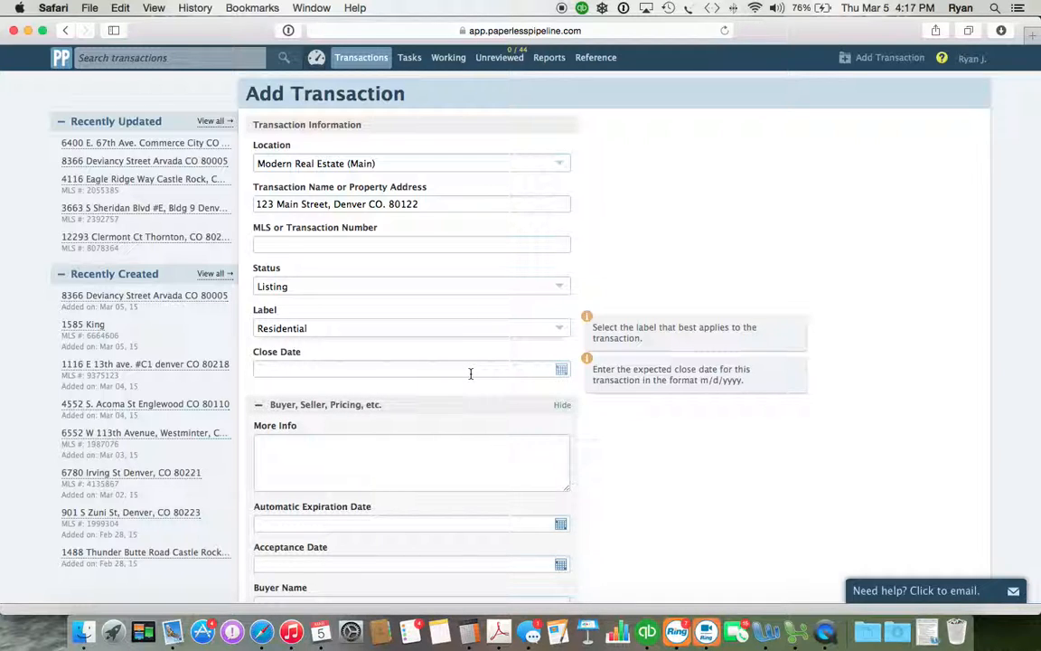
scroll(470, 373, "down", 2)
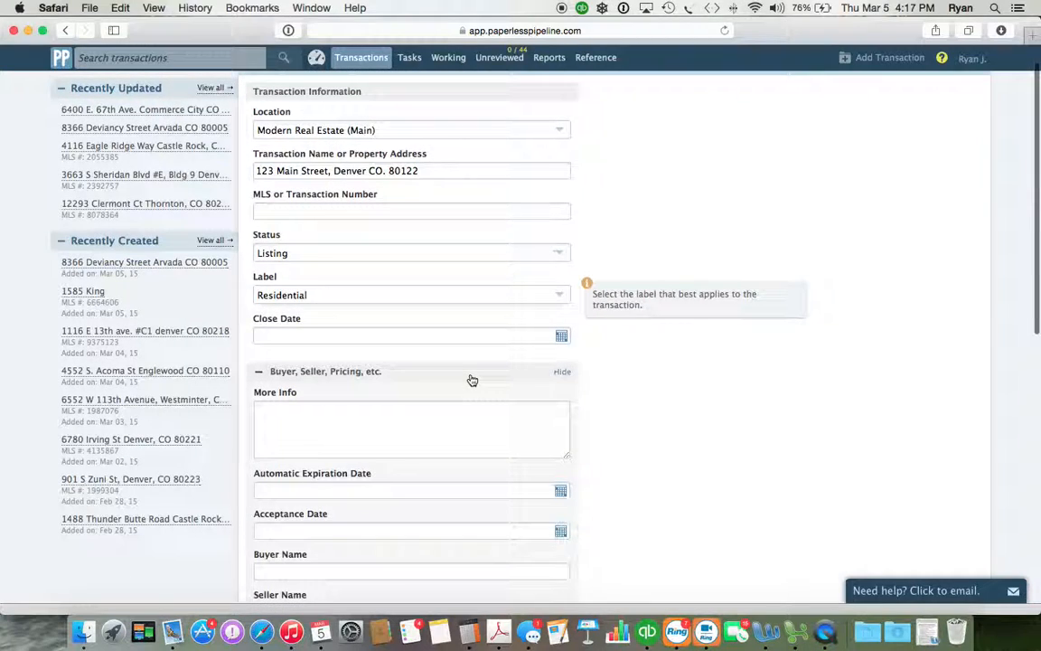
mouse_move(419, 333)
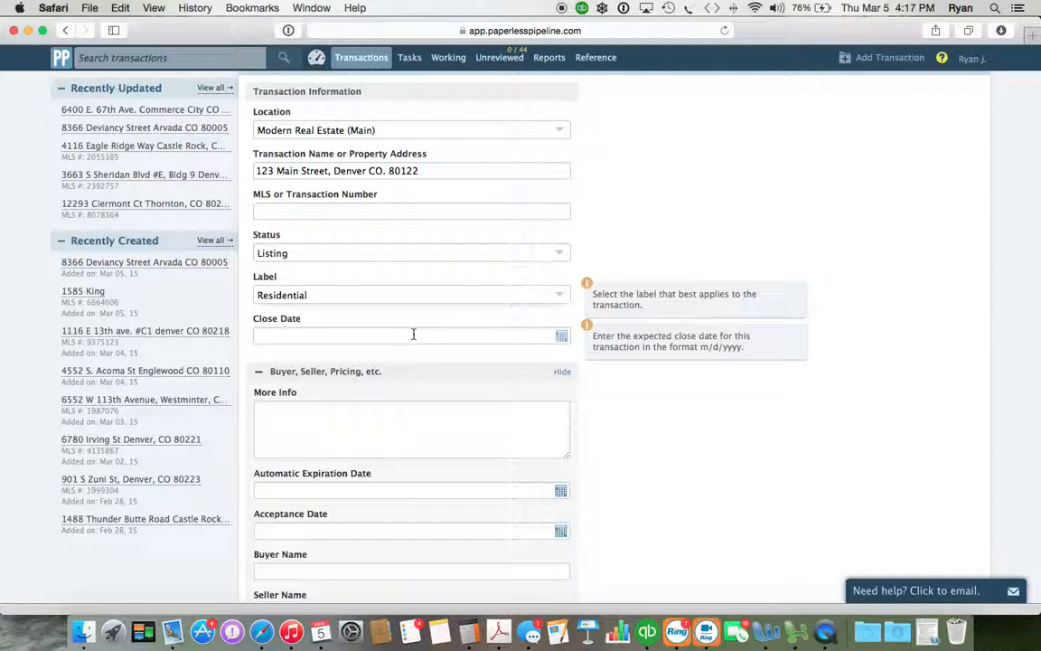
scroll(414, 334, "down", 3)
left_click(316, 328)
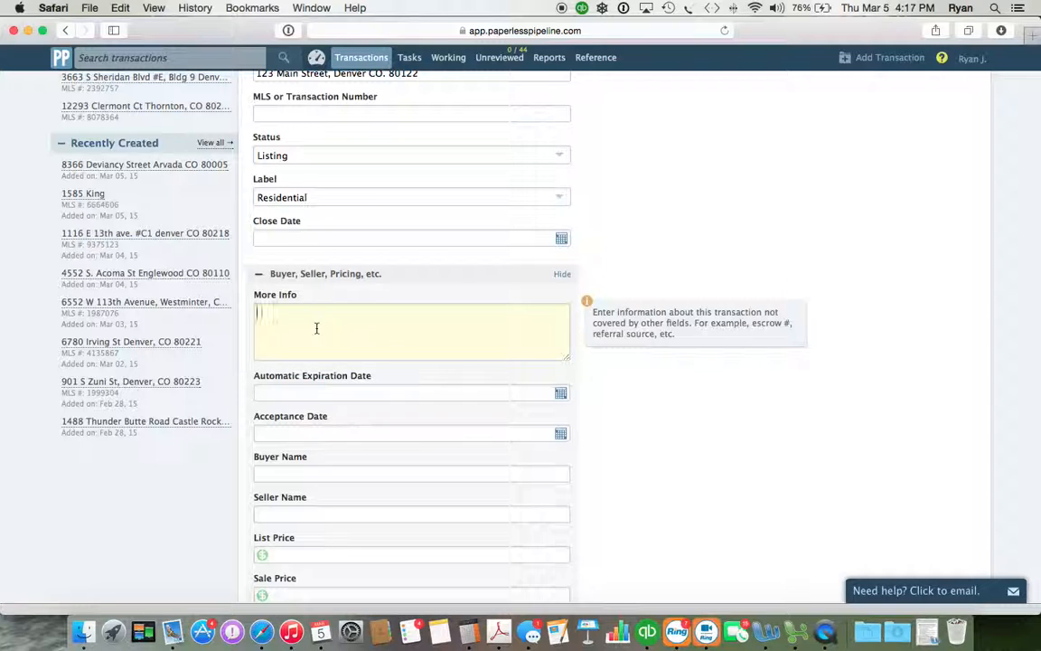
scroll(371, 335, "down", 2)
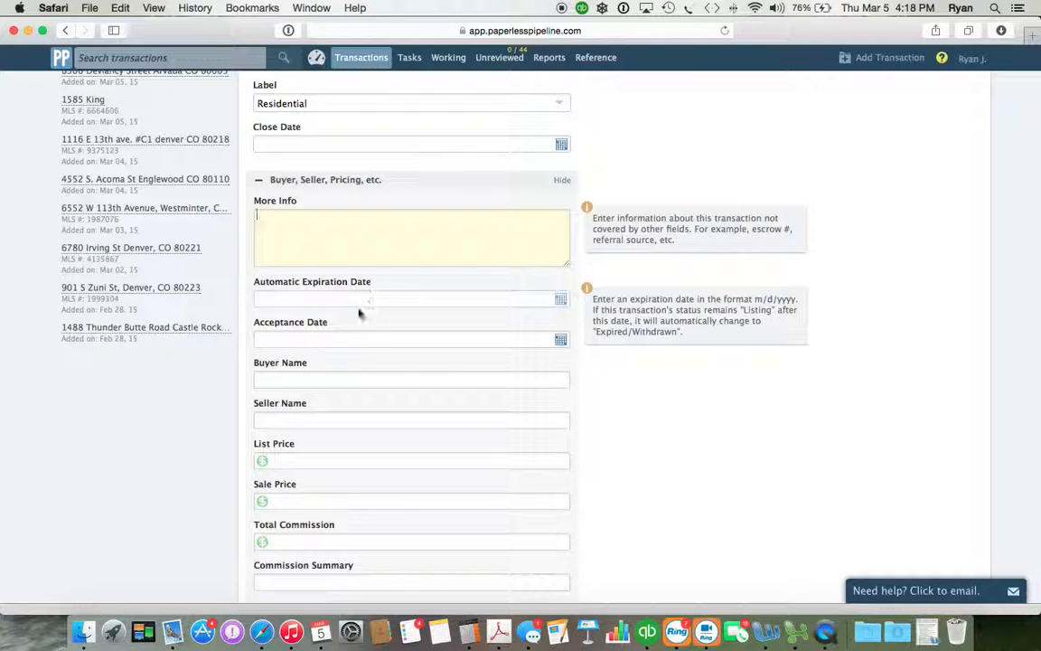
left_click(358, 339)
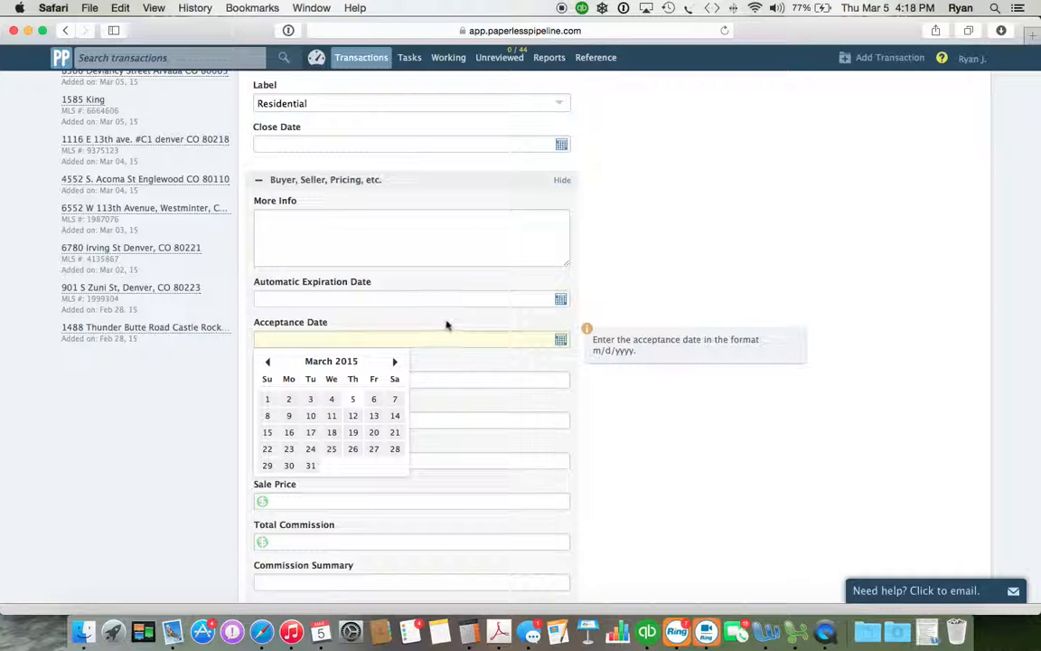
left_click(446, 325)
scroll(435, 339, "down", 2)
left_click(329, 323)
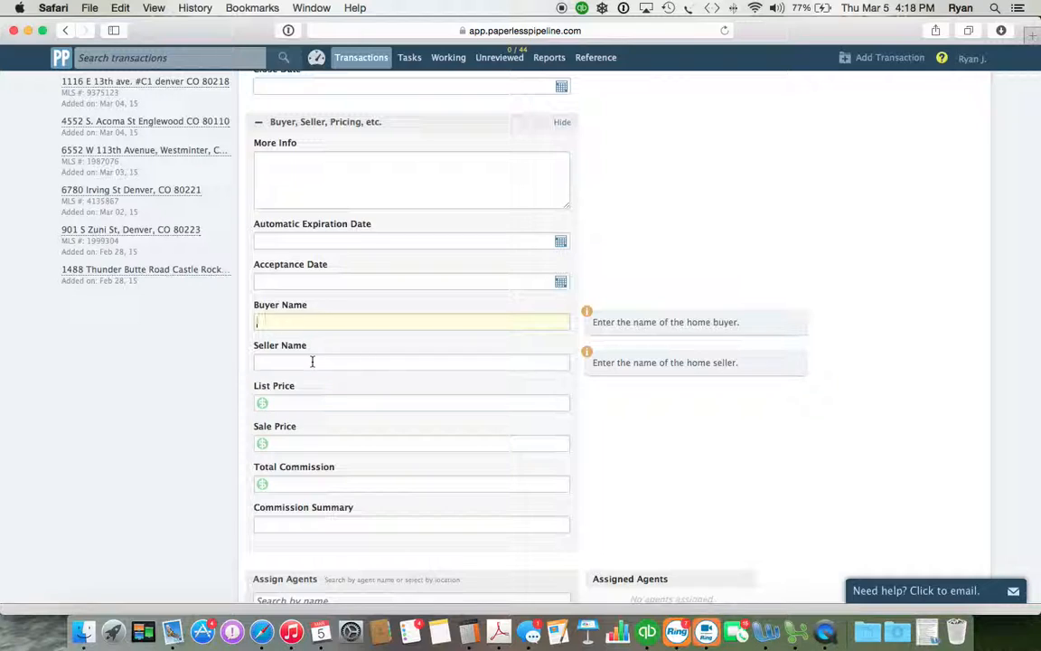
Step: Fill in the seller's name and set the list price to 300,000.00
left_click(312, 361)
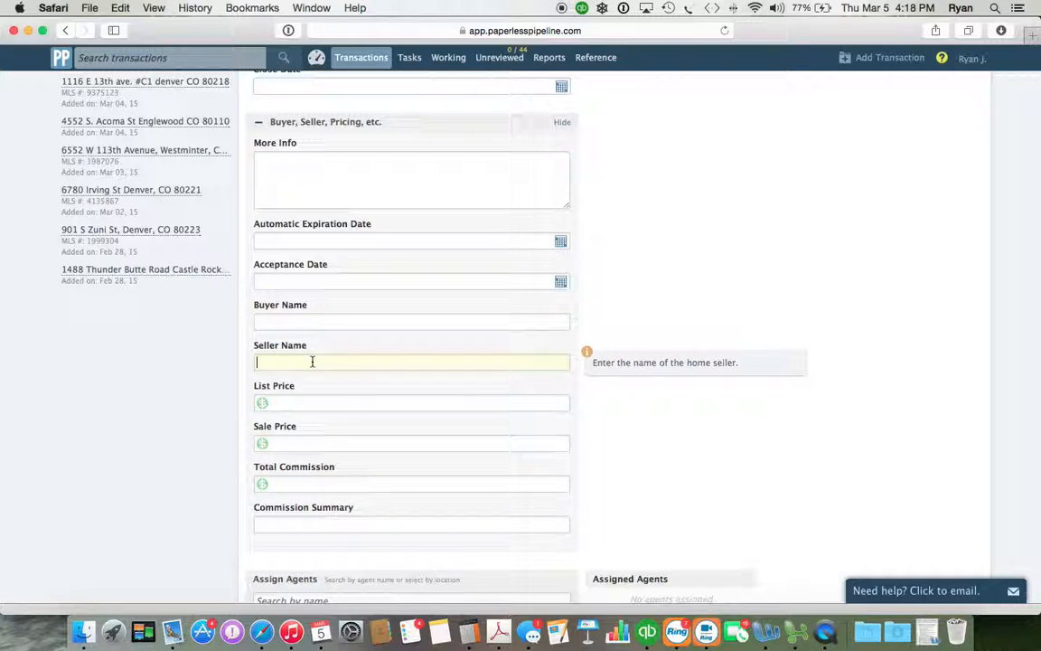
type("Mr. Seller")
key("Tab")
left_click(288, 402)
type("300")
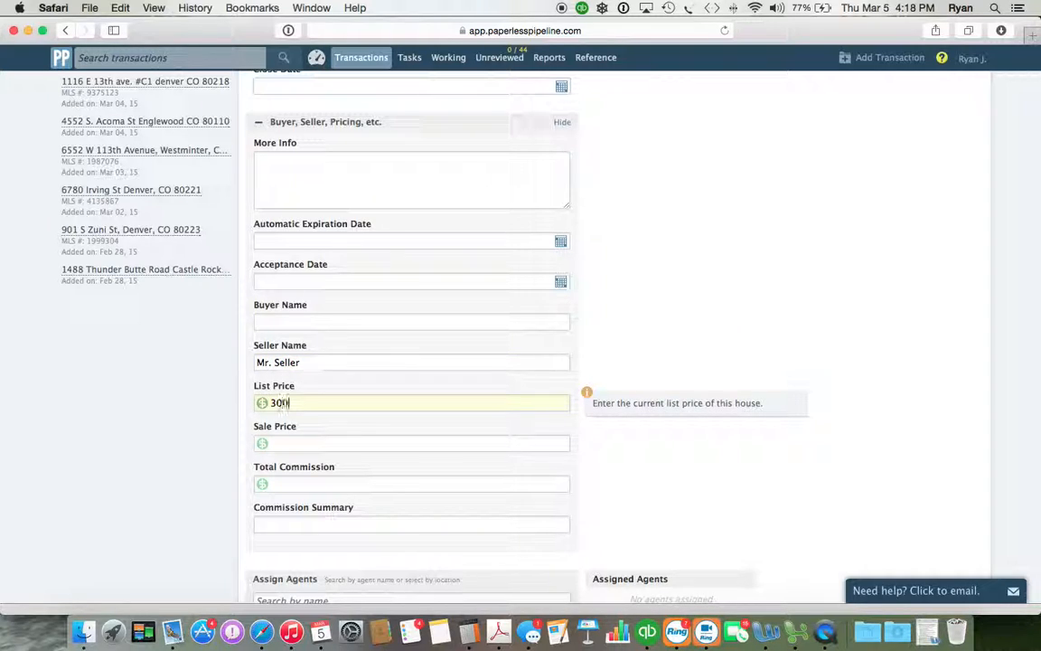
type(",000.00")
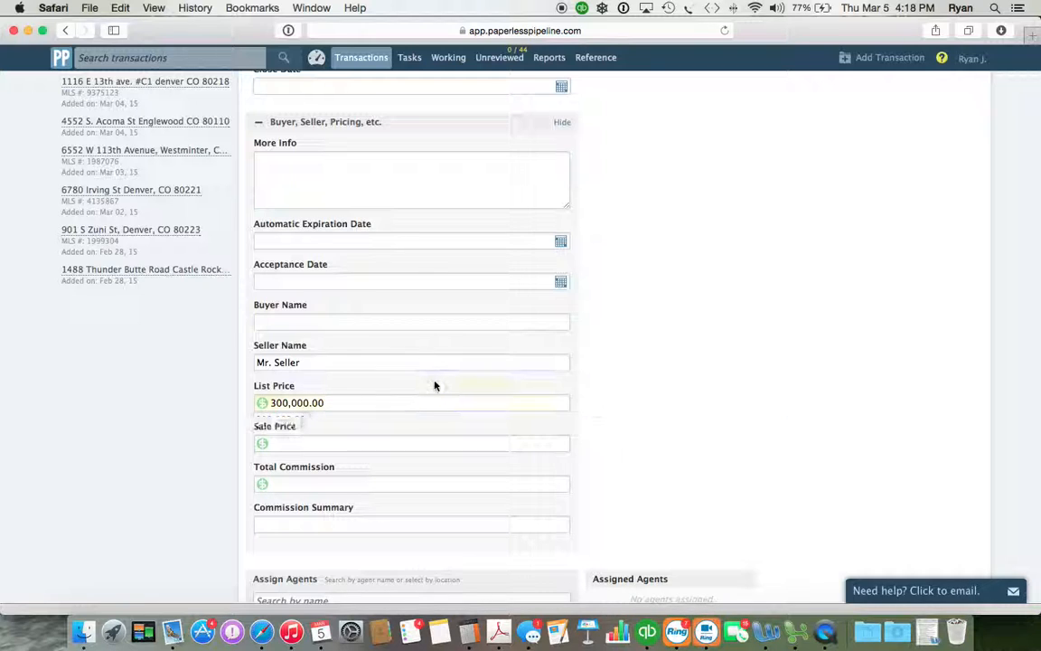
Step: Leave the sale price blank and set the total commission to 9,000.00
left_click(338, 442)
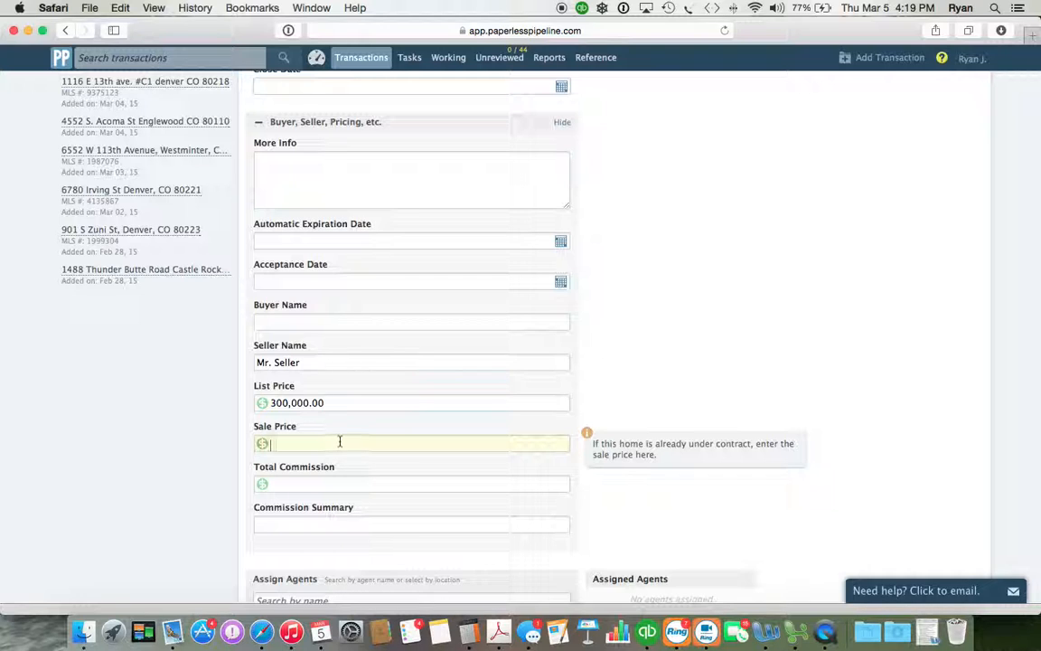
scroll(339, 441, "down", 3)
left_click(298, 397)
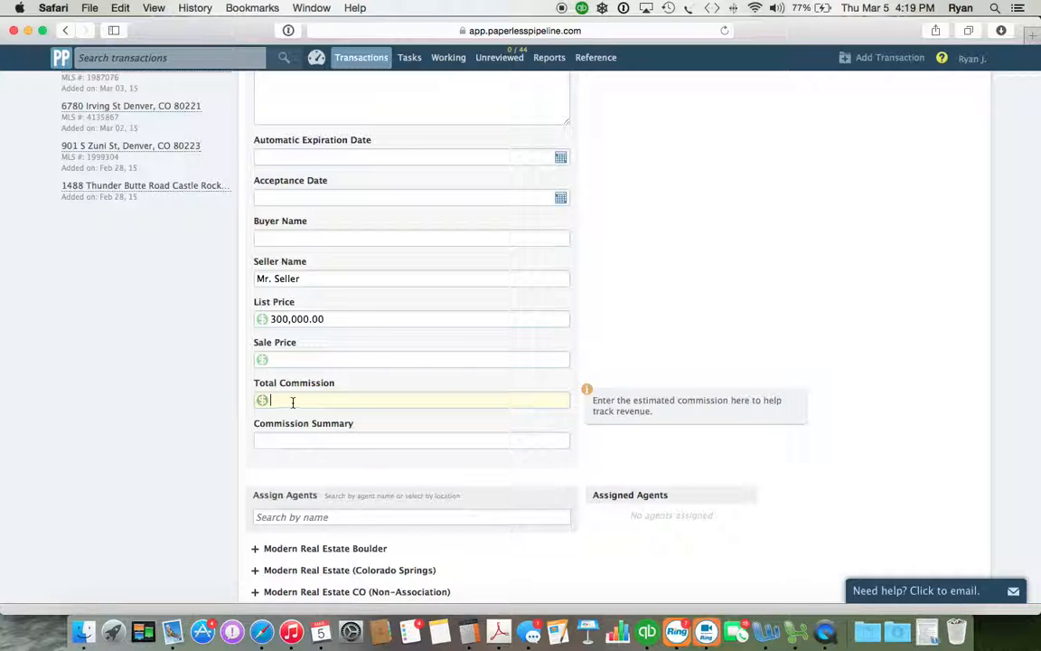
type("9")
type(".")
left_click(333, 441)
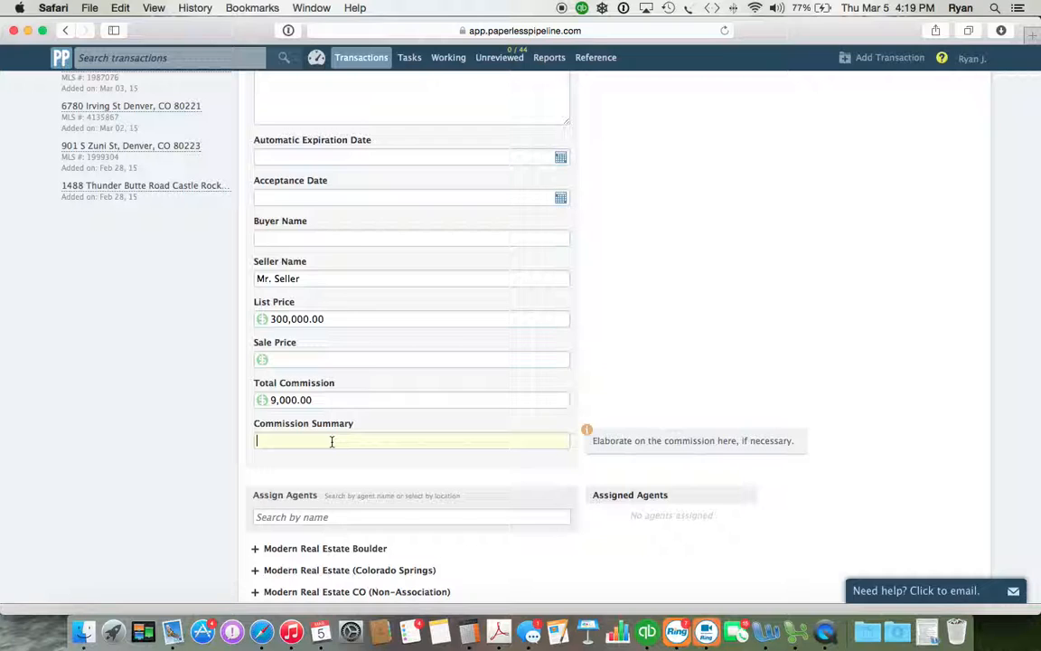
Step: Search the agents by last name and assign the signed-in admin as the listing agent
scroll(423, 439, "down", 4)
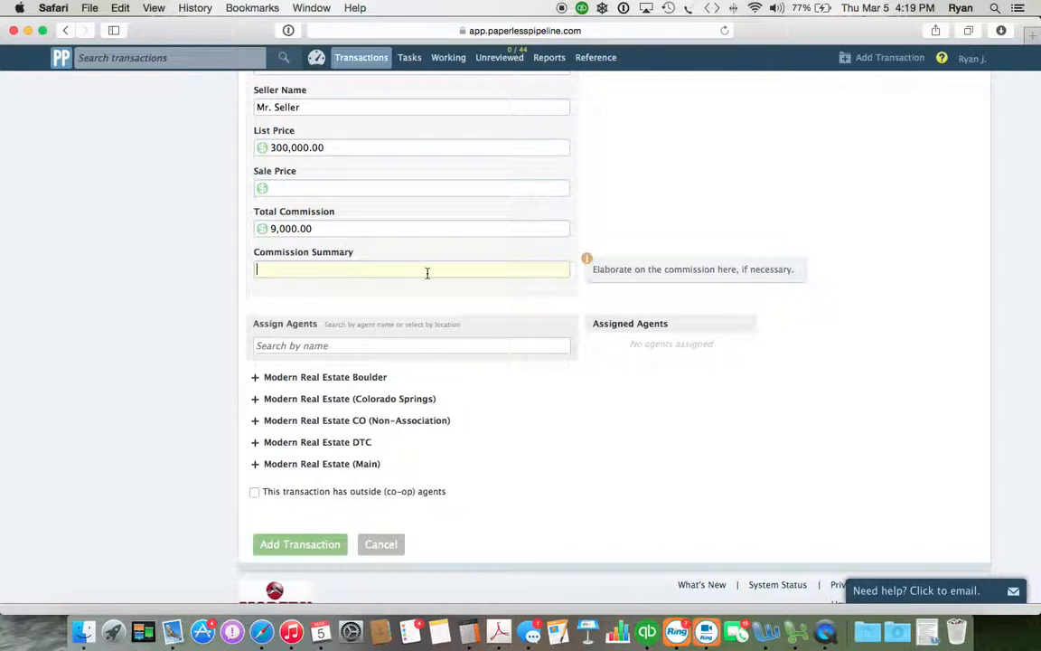
scroll(380, 357, "down", 1)
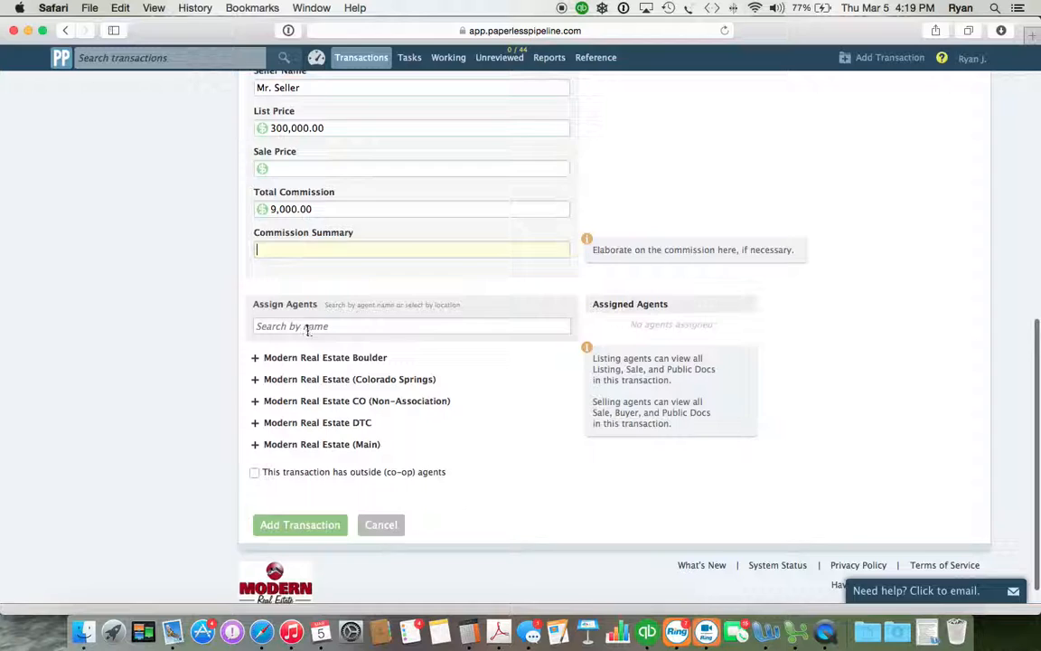
left_click(305, 329)
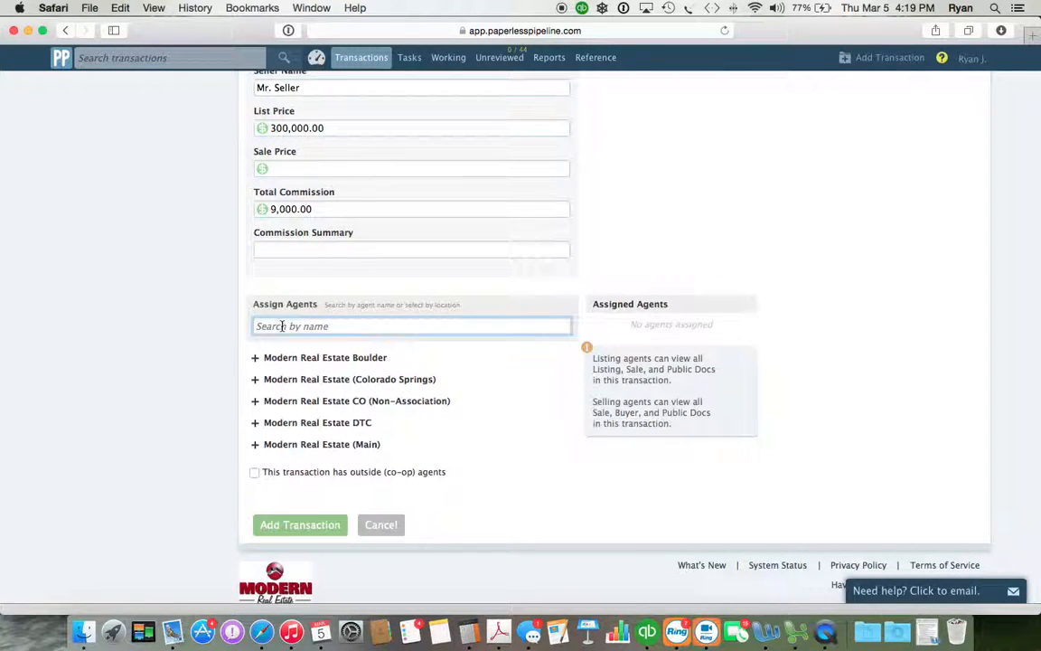
type("jonke")
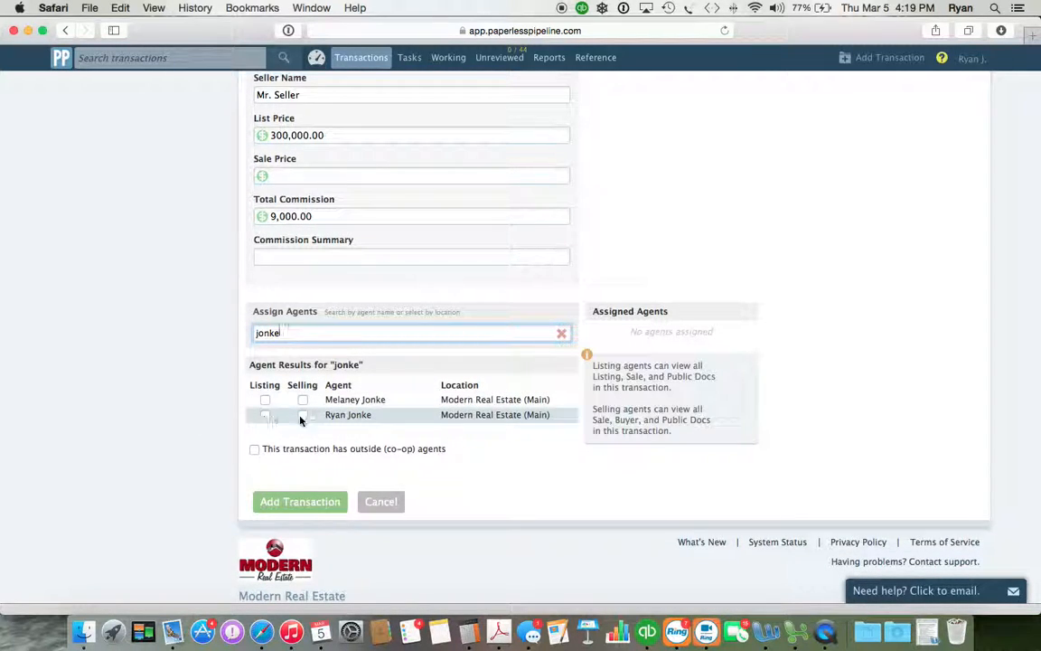
left_click(265, 415)
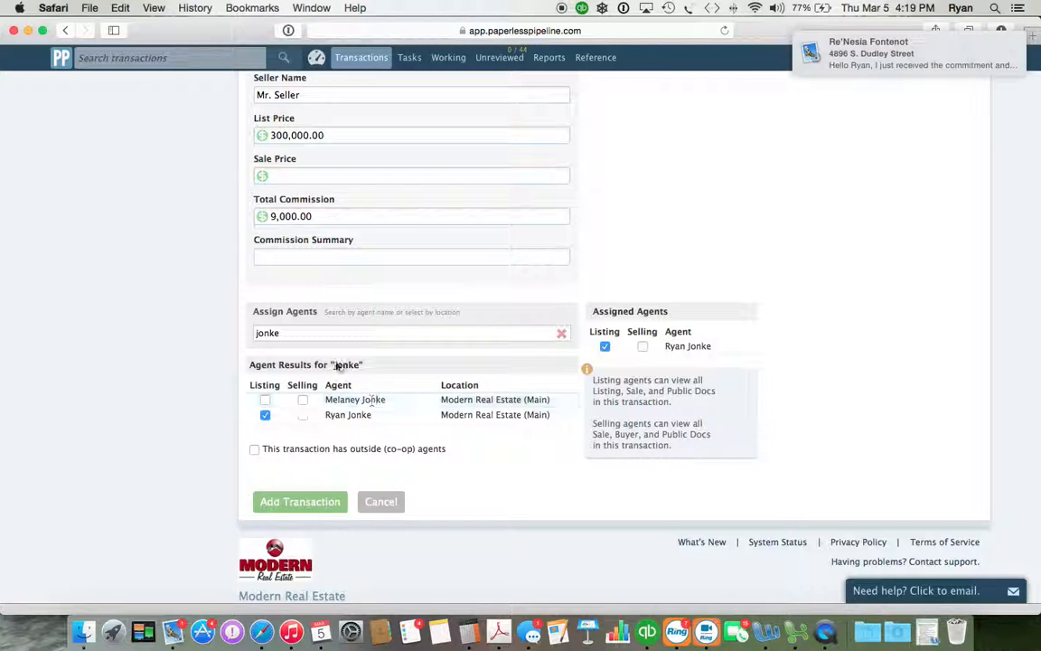
Step: Search the agents by a different last name, try assigning the match as a second listing agent and remove that assignment
left_click(288, 336)
key("BackSpace")
key("BackSpace")
key("BackSpace")
key("BackSpace")
type("o'rou")
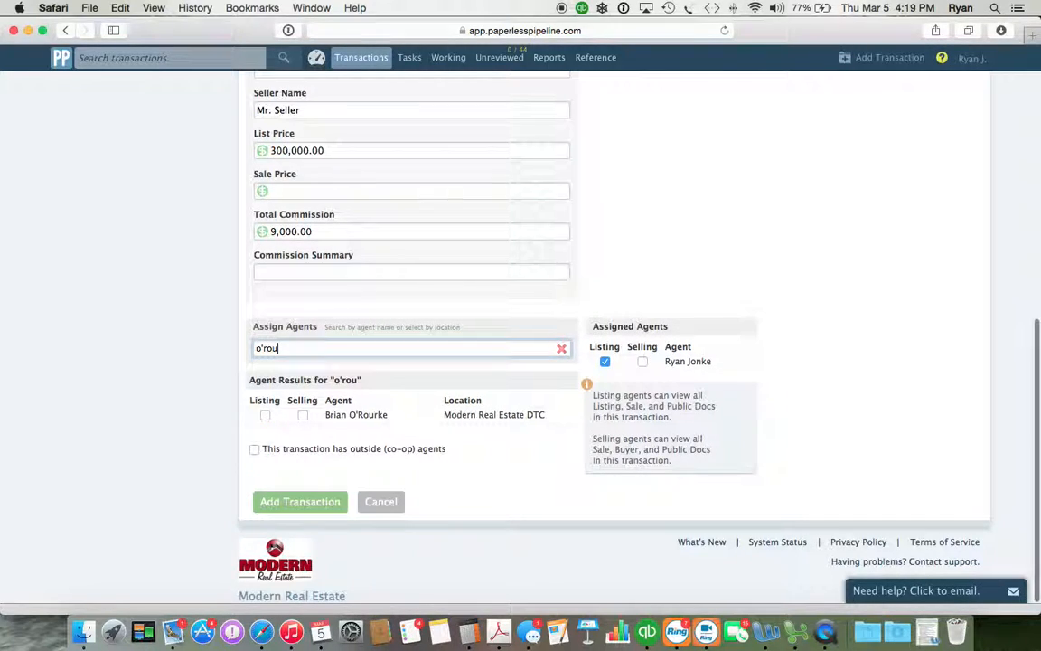
type("rk")
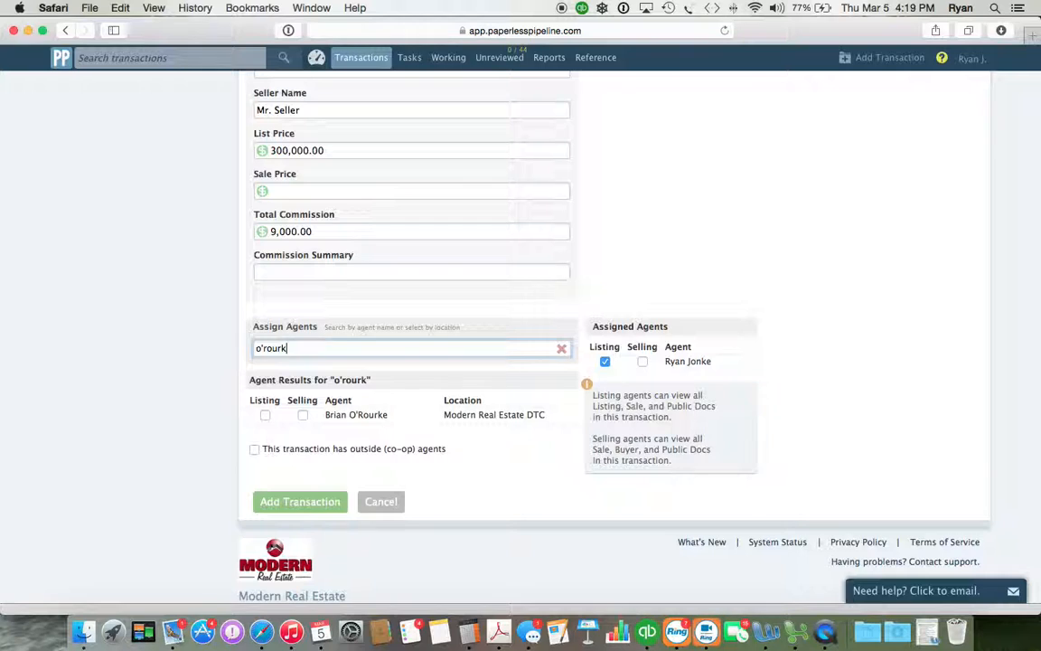
left_click(265, 415)
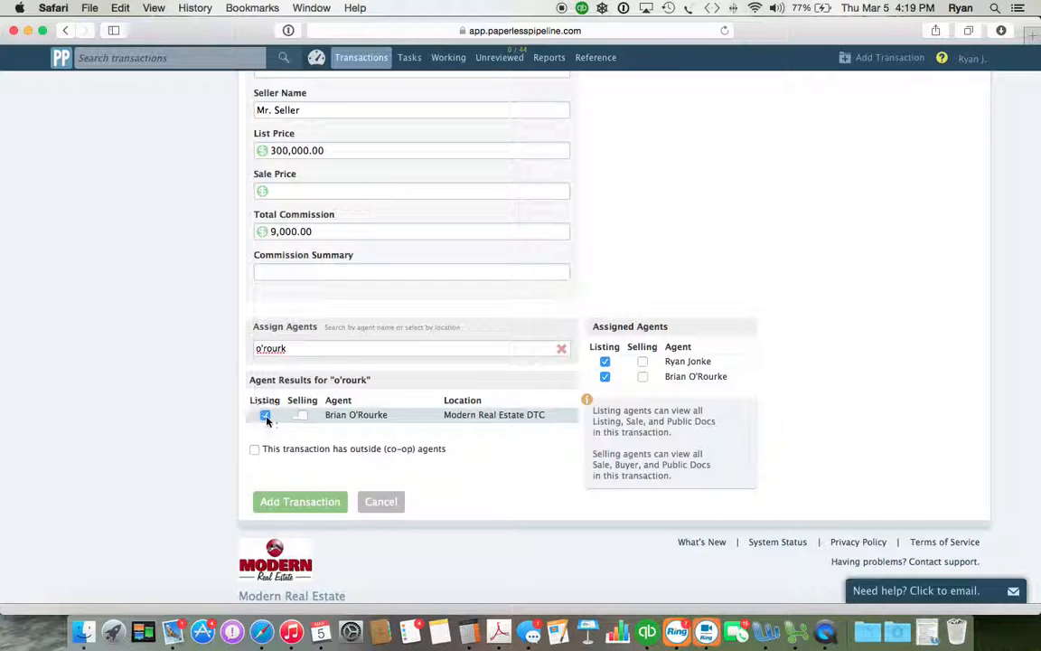
left_click(265, 415)
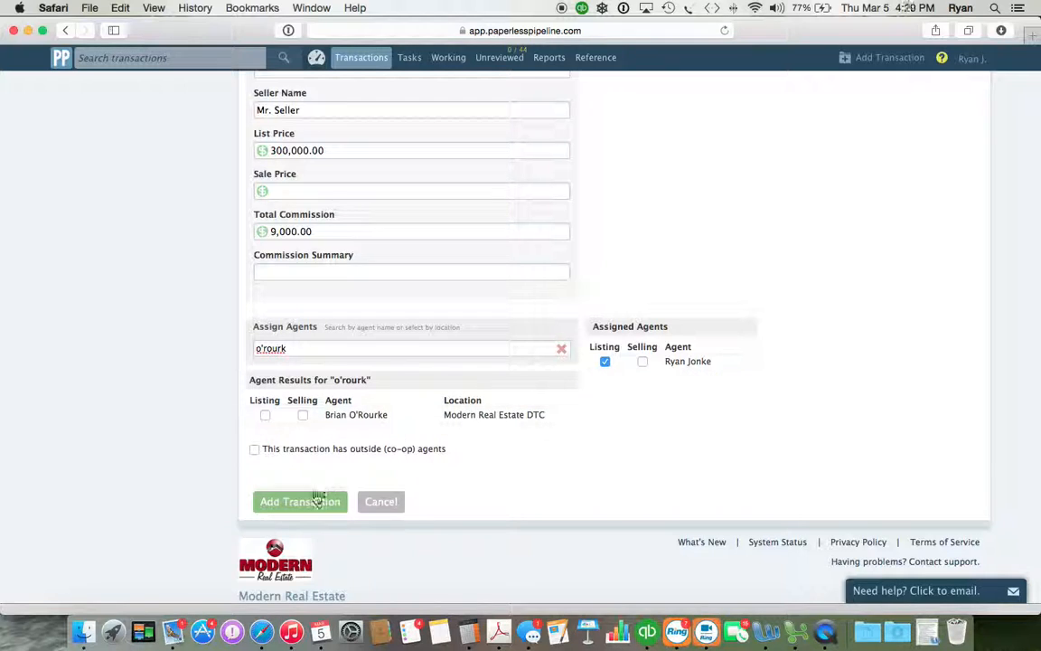
Step: Turn on the outside (co-op) agents option to view its listing and selling agent fields, and turn it off again
scroll(362, 443, "down", 1)
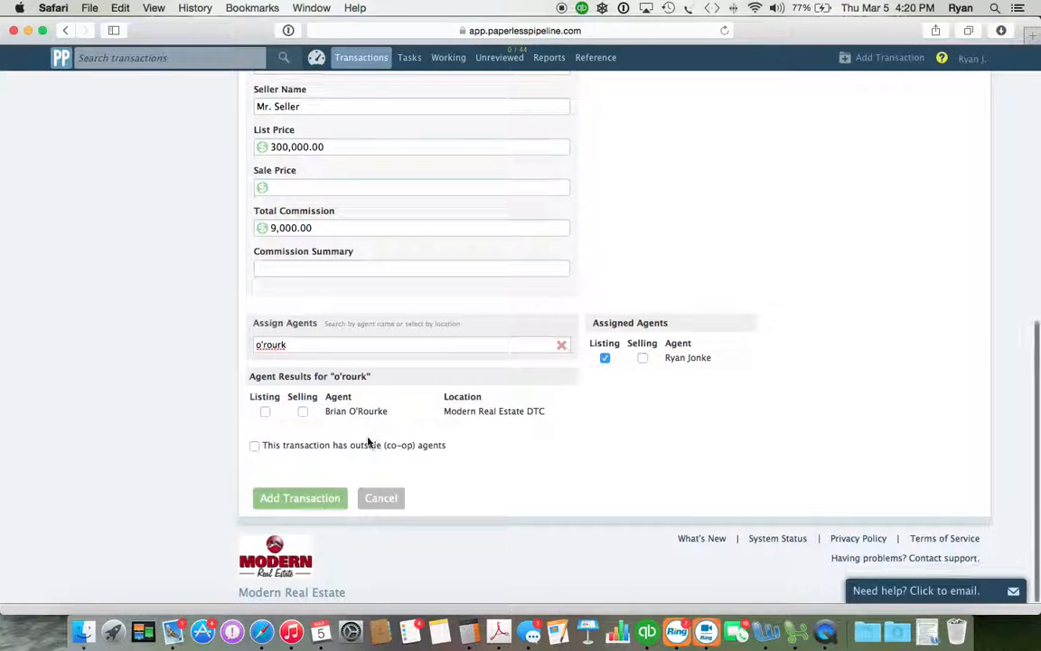
left_click(255, 450)
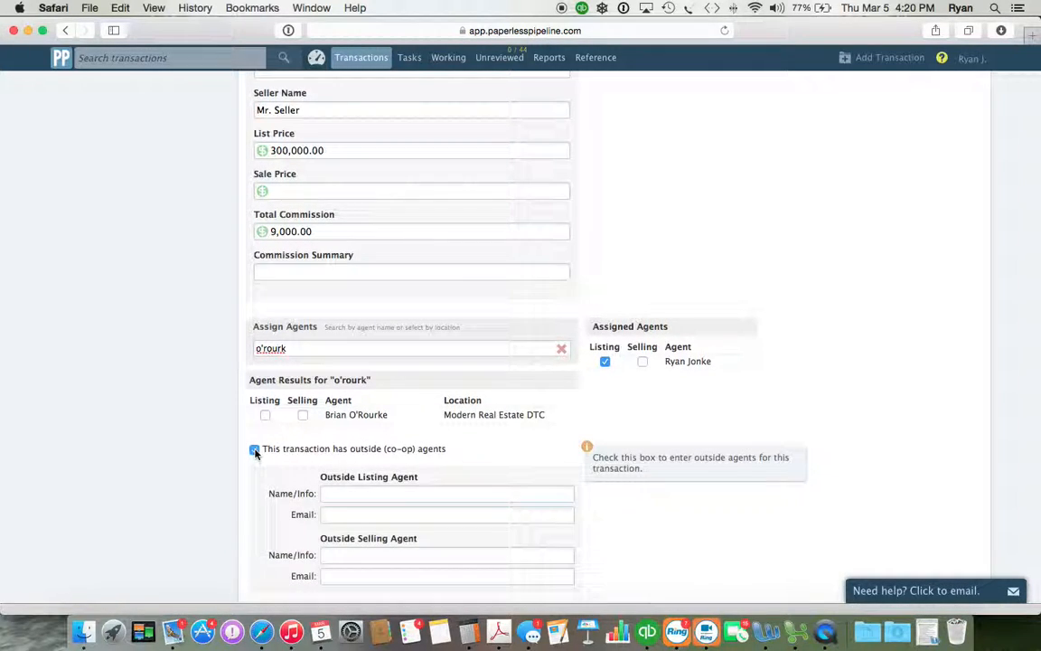
scroll(326, 465, "down", 4)
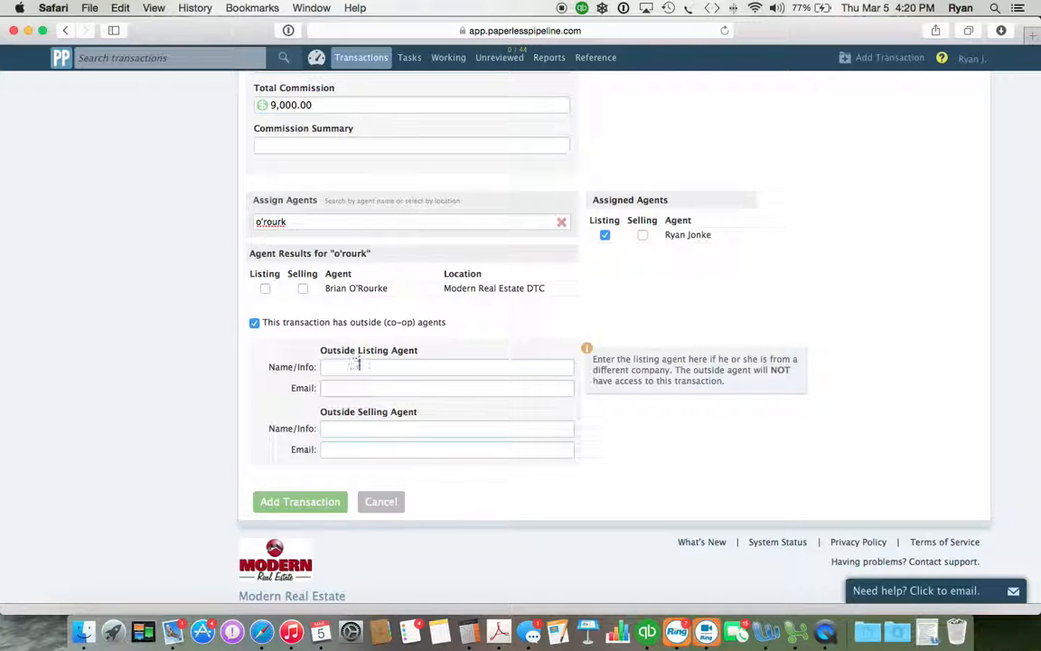
left_click(256, 323)
Step: Add the completed listing transaction and dismiss the confirmation banner
left_click(304, 502)
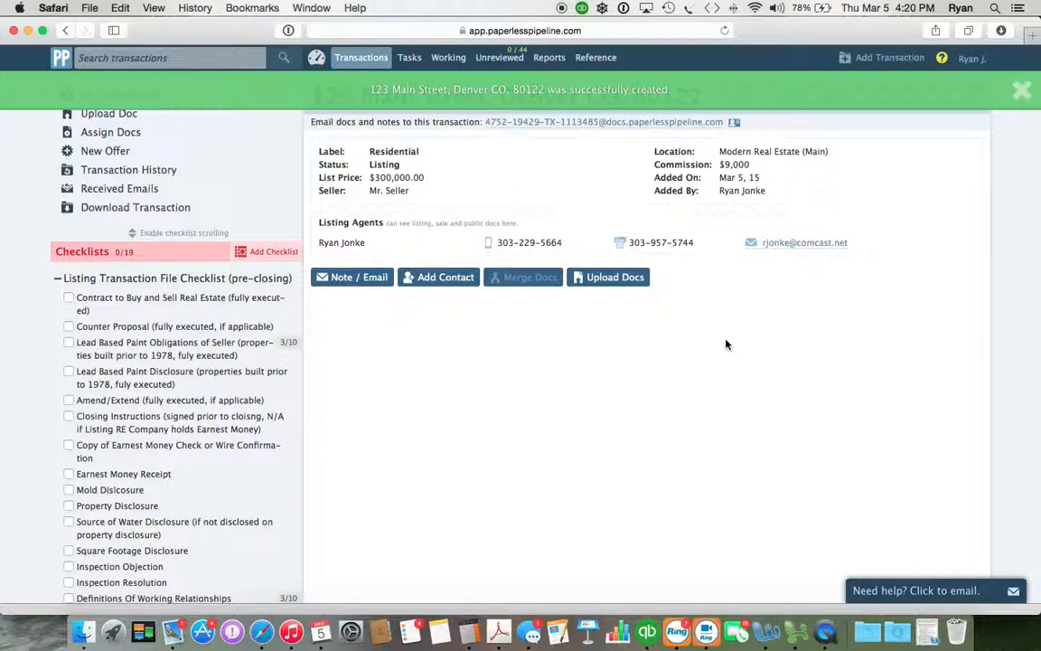
left_click(1021, 90)
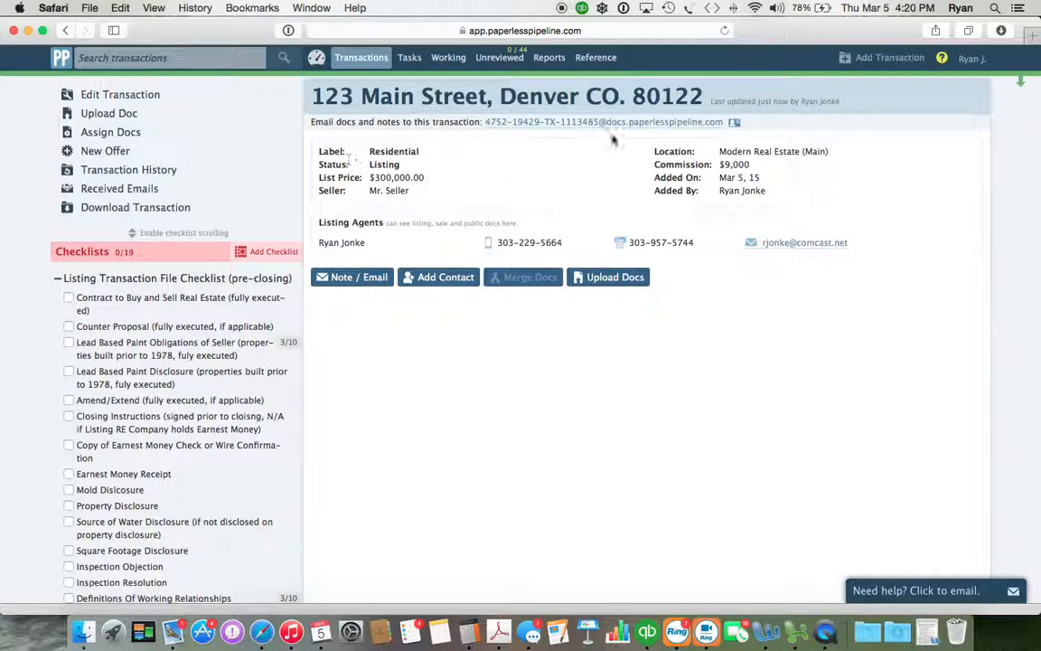
Step: Examine the new transaction's pre-closing Listing Transaction File Checklist and its summary details
scroll(241, 366, "down", 3)
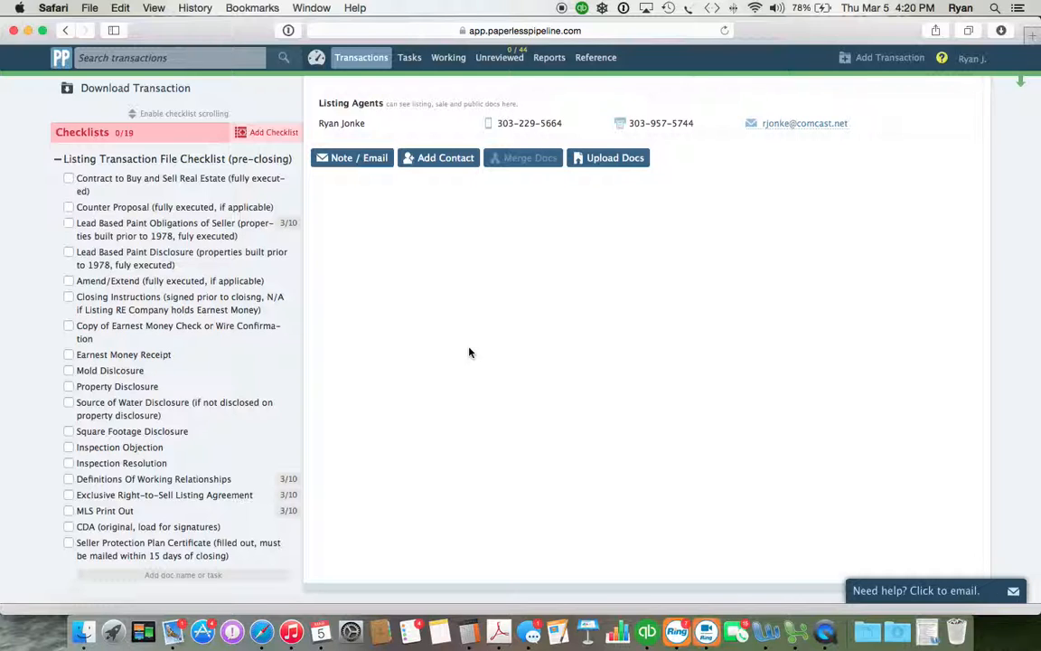
scroll(462, 392, "down", 1)
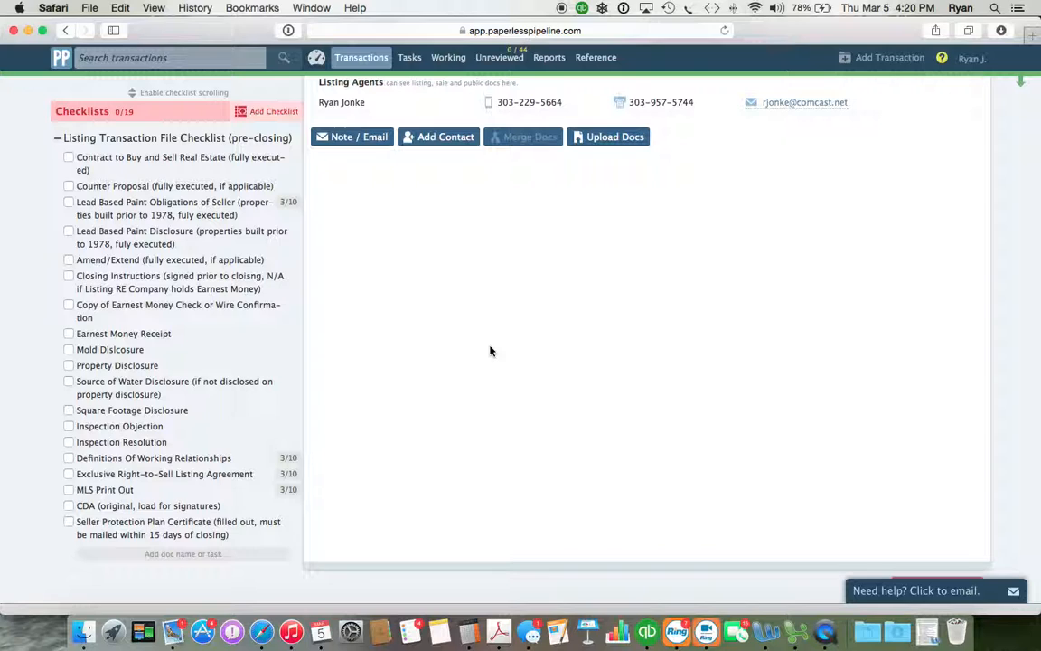
scroll(490, 350, "up", 1)
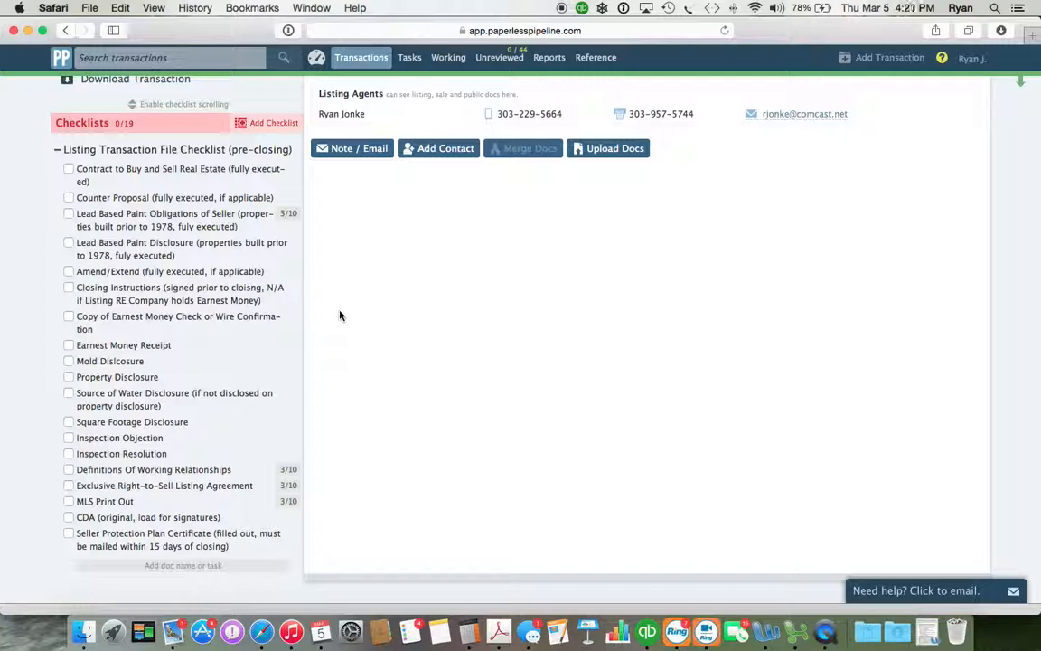
scroll(617, 332, "up", 5)
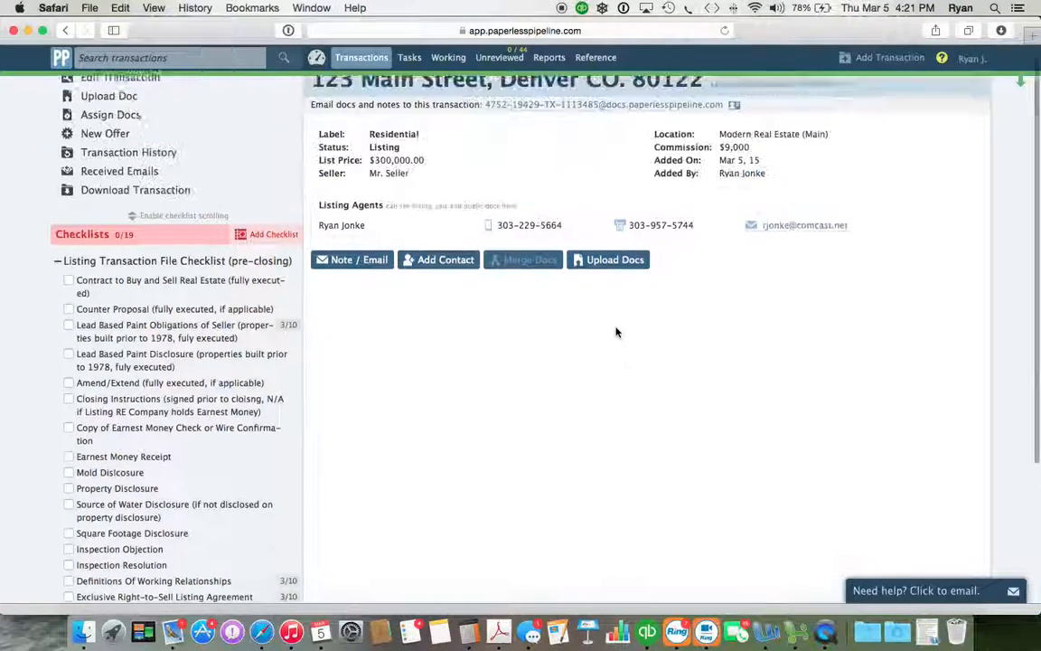